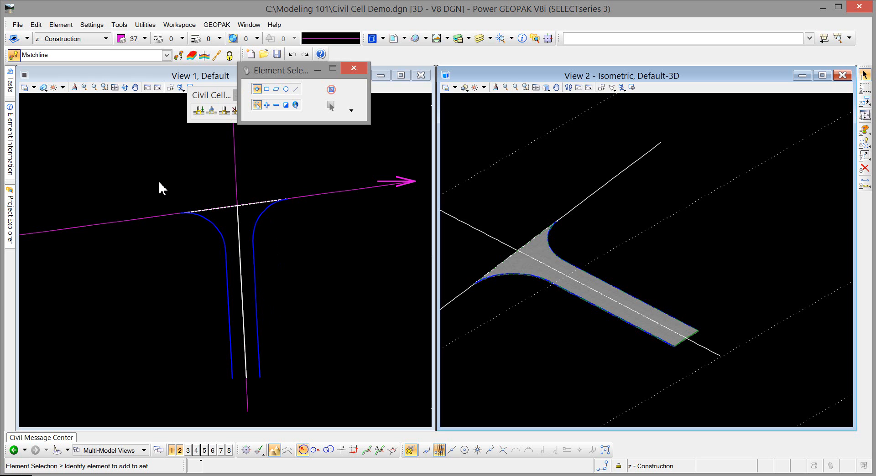
# Start applying a linear template to the left edge-of-pavement fillet arc and open the template library for browsing.
pyautogui.click(186, 244)
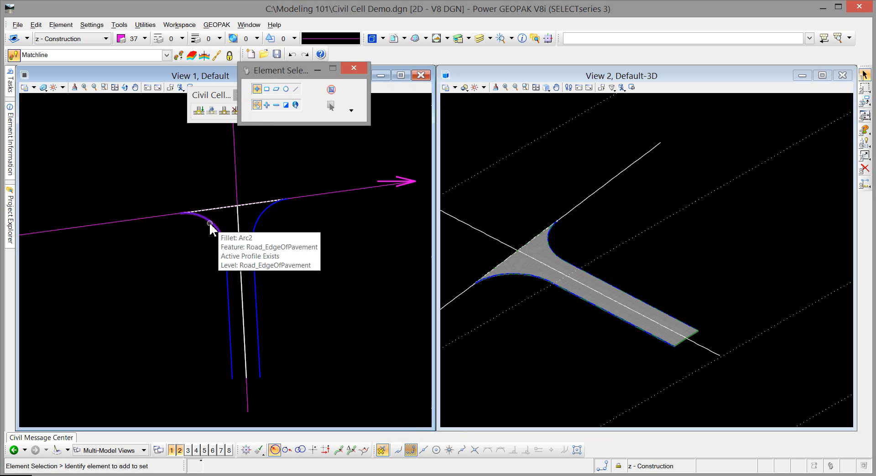
pyautogui.click(210, 224)
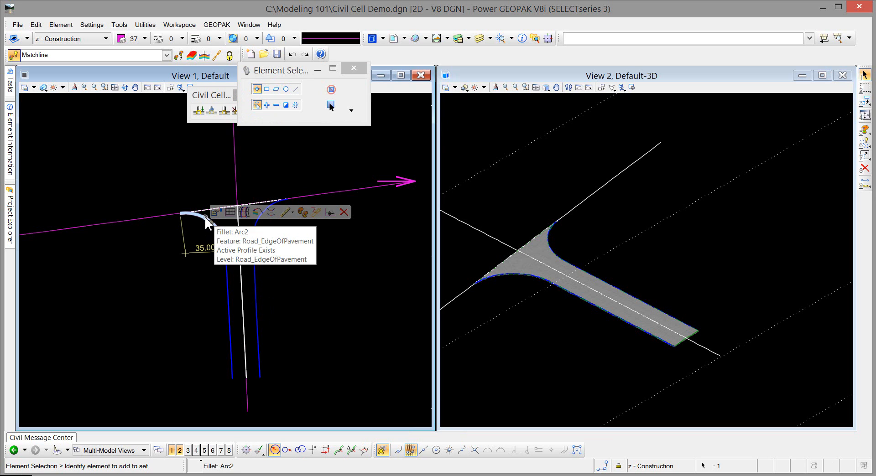
pyautogui.click(258, 213)
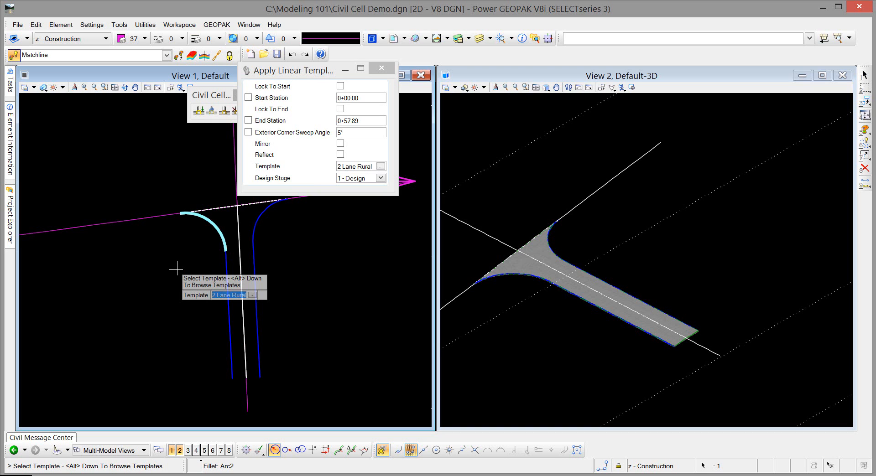
pyautogui.hotkey('alt', 'Down')
# Preview the 2 Lane Rural template in the End Condition Only group of the Rural templates.
pyautogui.click(212, 144)
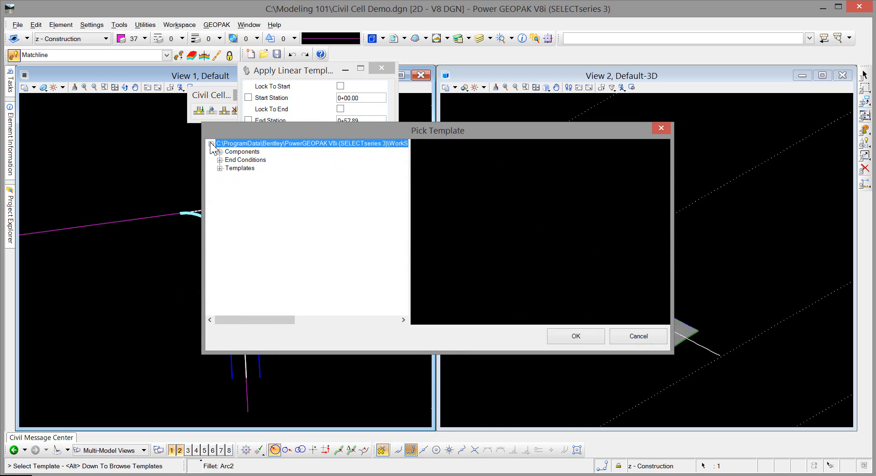
pyautogui.click(219, 168)
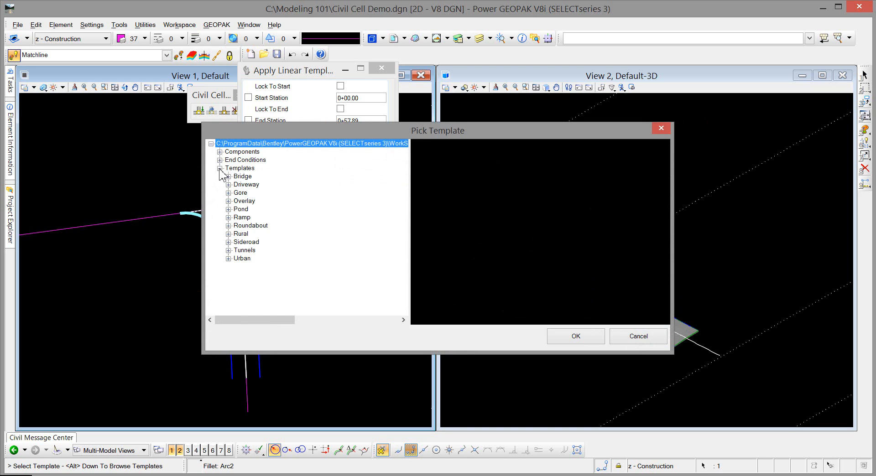
pyautogui.click(228, 234)
pyautogui.click(237, 242)
pyautogui.click(266, 250)
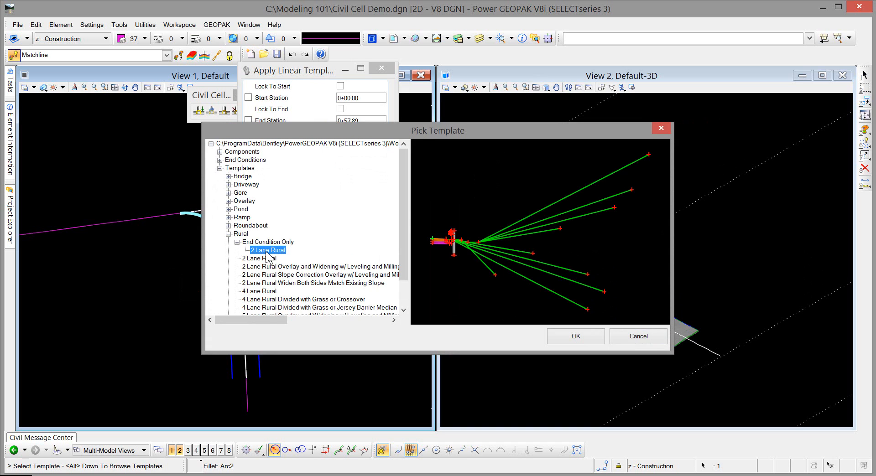
# Choose the Curb/Gutter - Sidewalk - Tie Slope template from the Parking Lot / Building Pad edge treatment components.
pyautogui.click(219, 152)
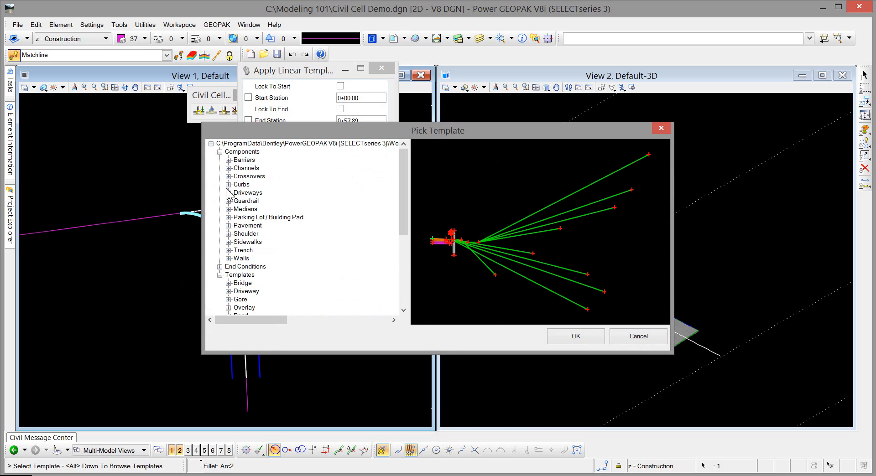
pyautogui.click(228, 217)
pyautogui.click(236, 226)
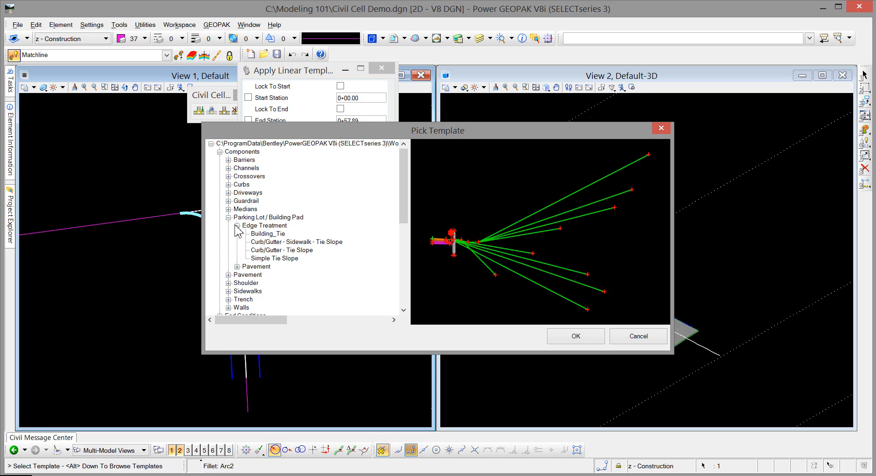
pyautogui.click(263, 234)
pyautogui.click(264, 243)
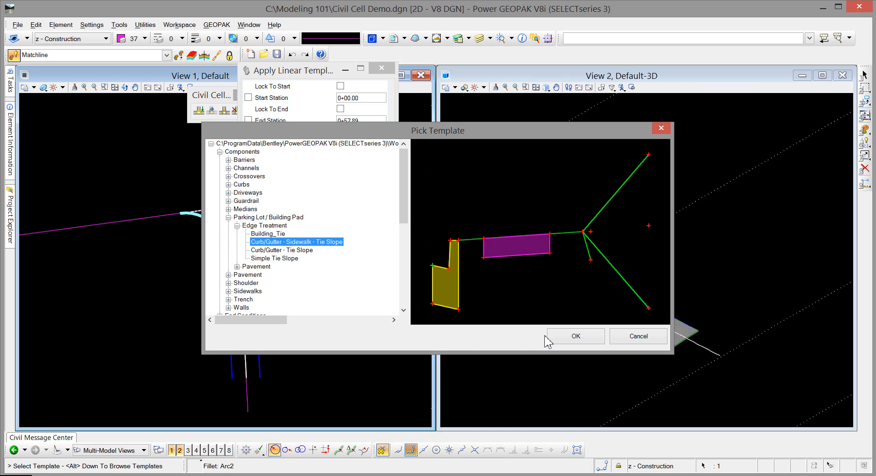
pyautogui.click(568, 335)
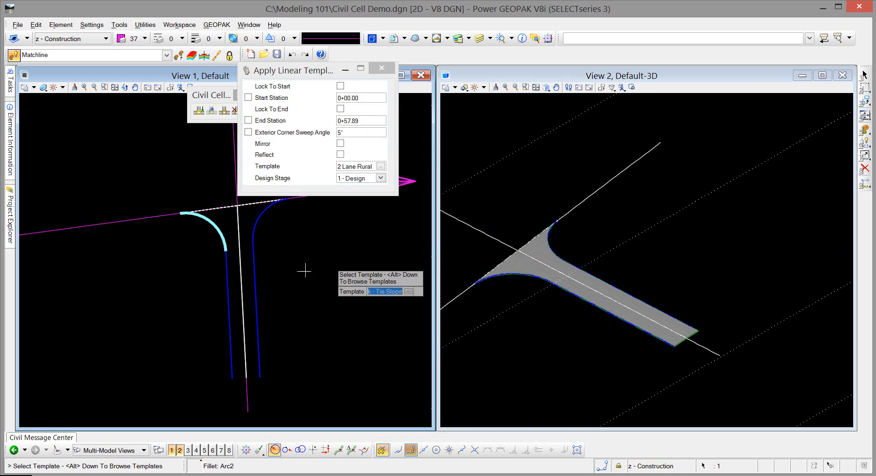
pyautogui.click(150, 269)
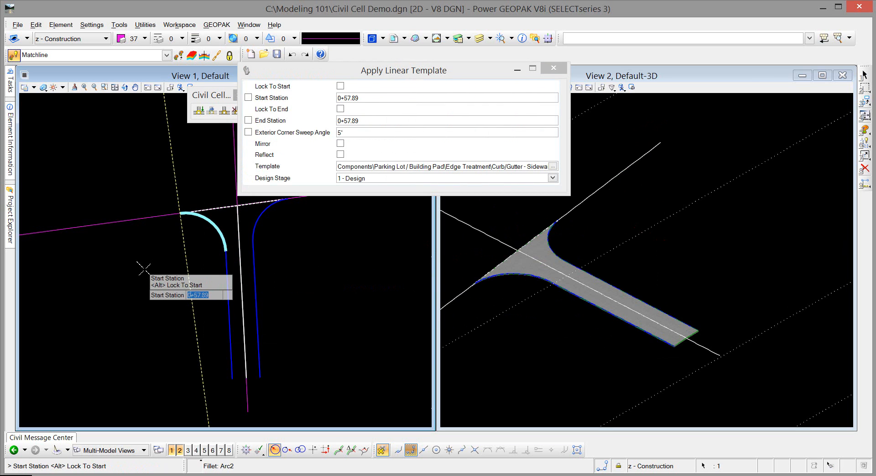
# Lock the template to the left fillet's start and end and apply it reflected toward the arc's outer side, away from the pavement.
pyautogui.press('alt')
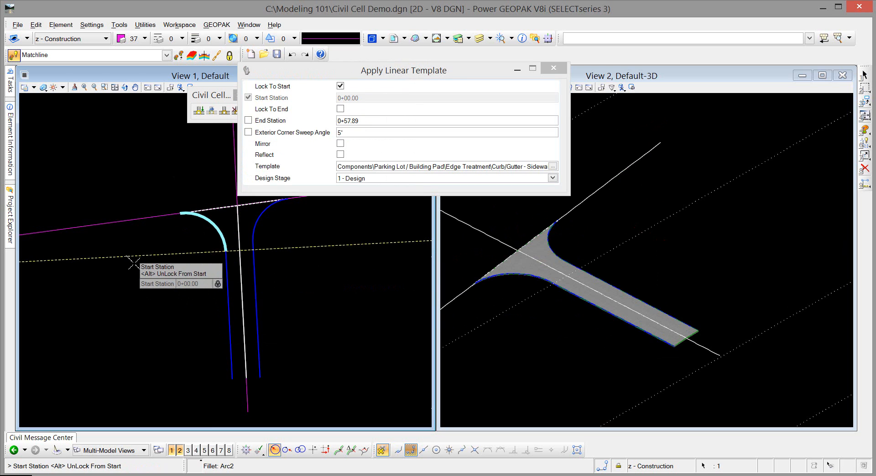
pyautogui.click(134, 269)
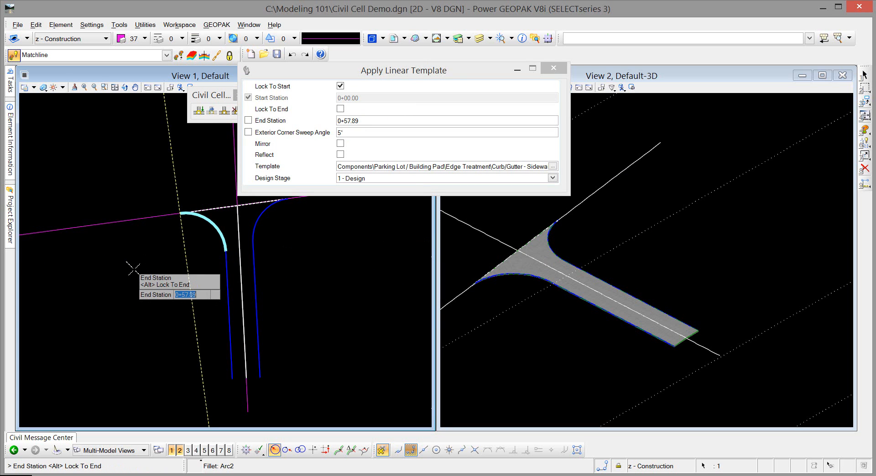
pyautogui.press('alt')
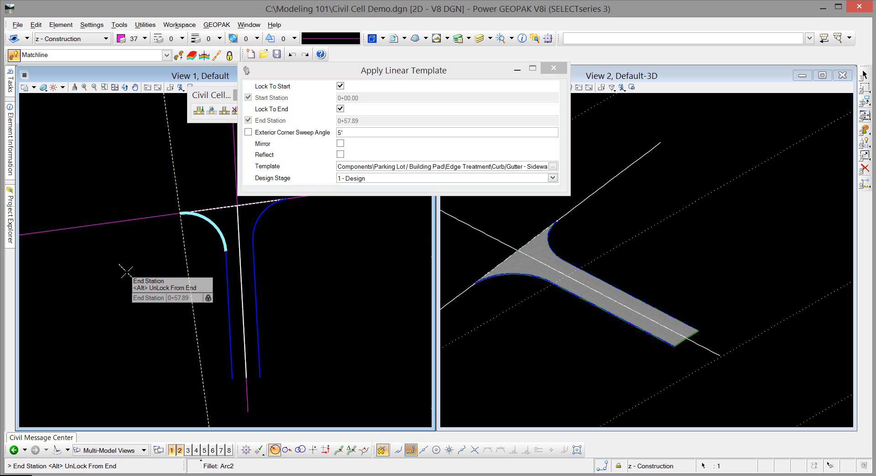
pyautogui.click(126, 271)
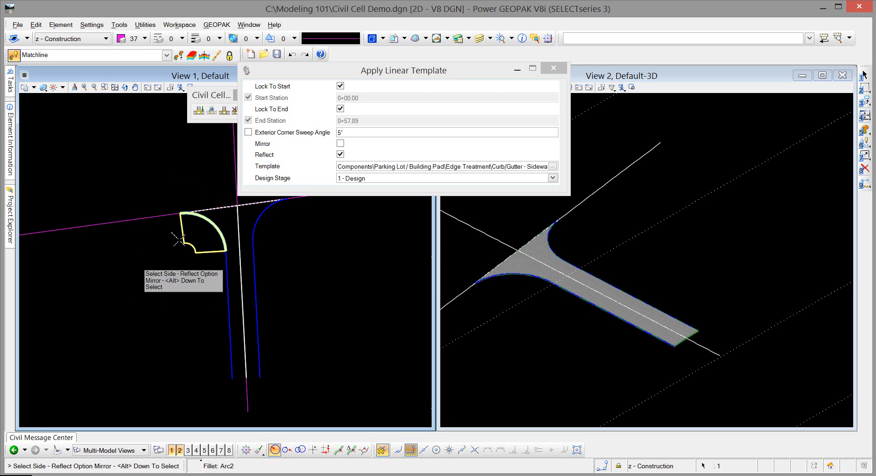
pyautogui.click(168, 262)
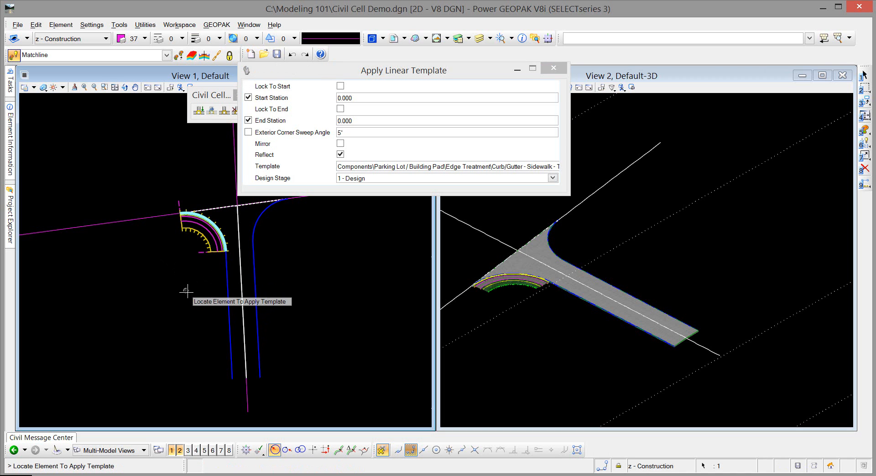
# Apply the same curb, sidewalk and tie slope template to the left straight pavement edge from 0+00.00 to 1+50.00, on the outer side without reflection.
pyautogui.click(229, 308)
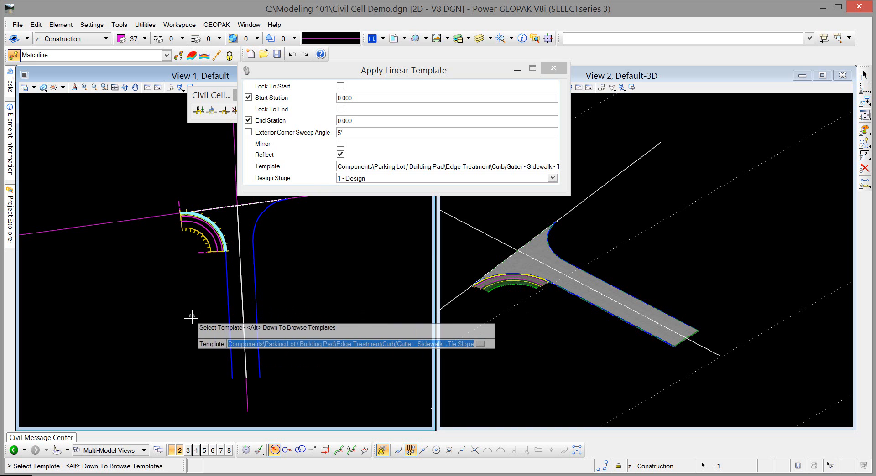
pyautogui.click(164, 314)
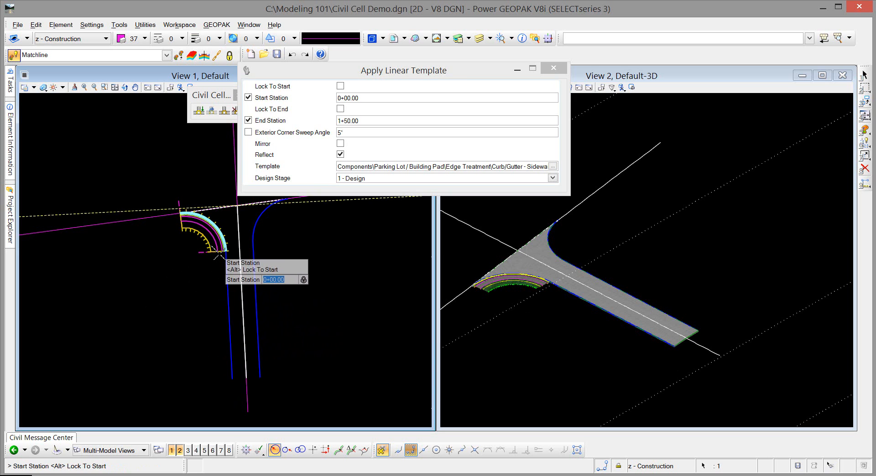
pyautogui.click(134, 306)
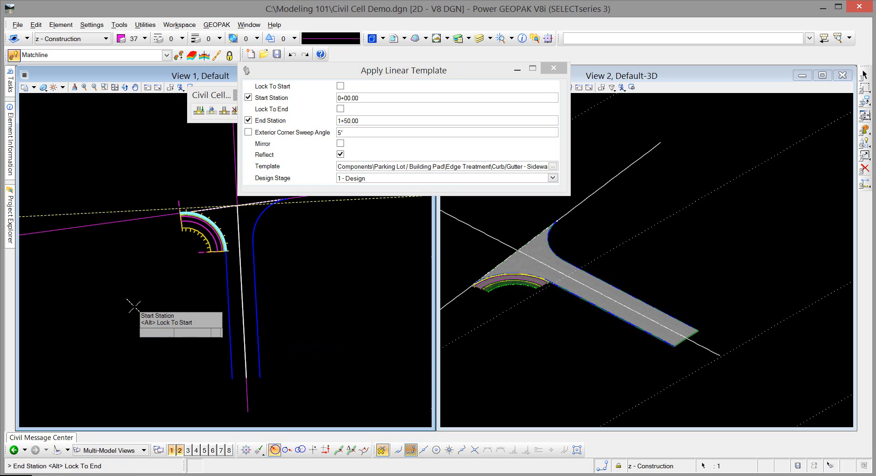
pyautogui.click(135, 306)
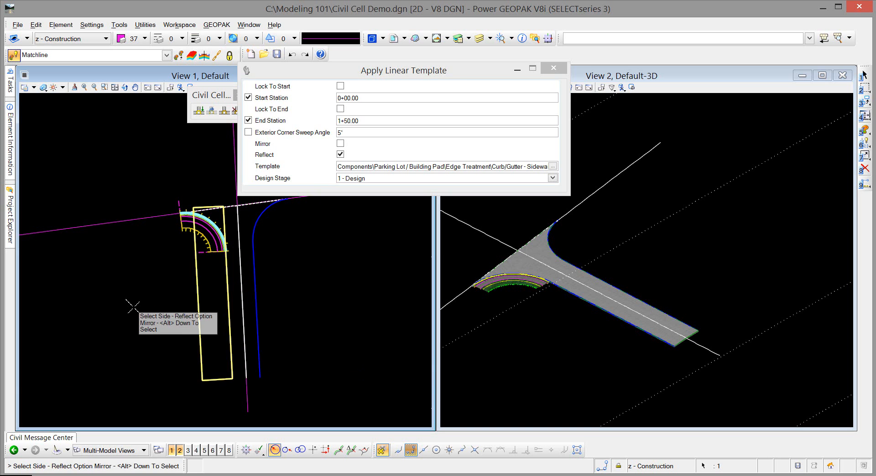
pyautogui.click(109, 314)
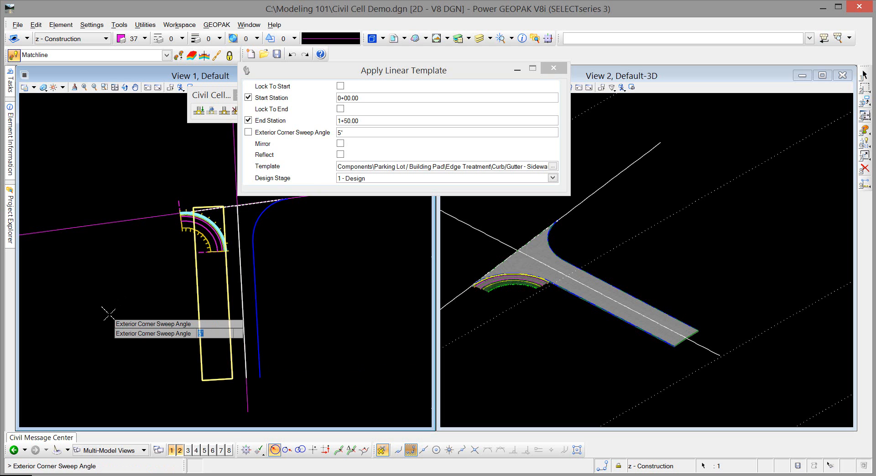
pyautogui.click(109, 314)
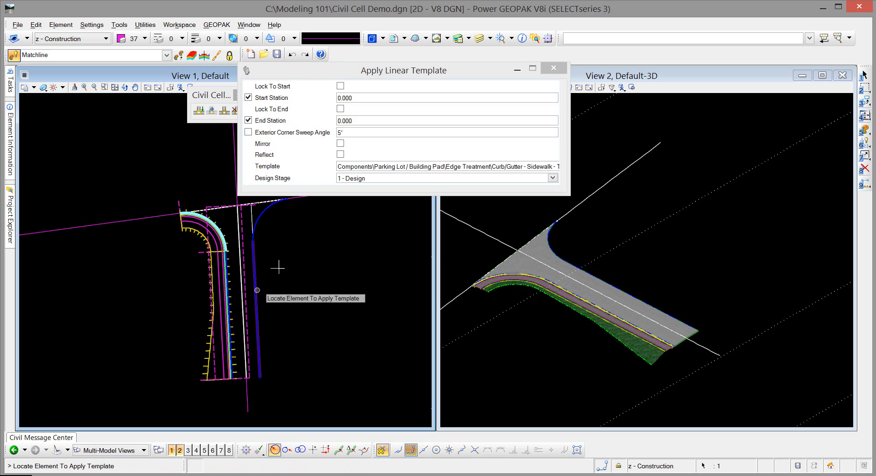
# Apply the same template to the right fillet arc from 0+00.00 to 0+52.07, on the side away from the pavement.
pyautogui.click(264, 213)
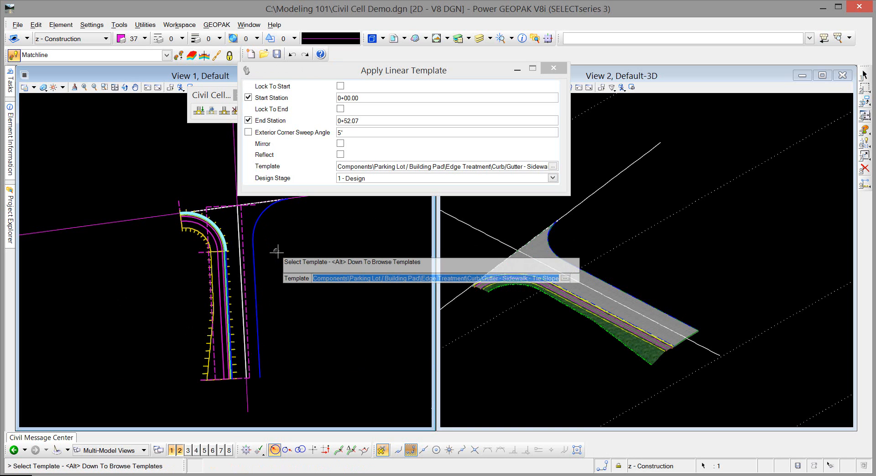
pyautogui.click(276, 251)
pyautogui.click(277, 251)
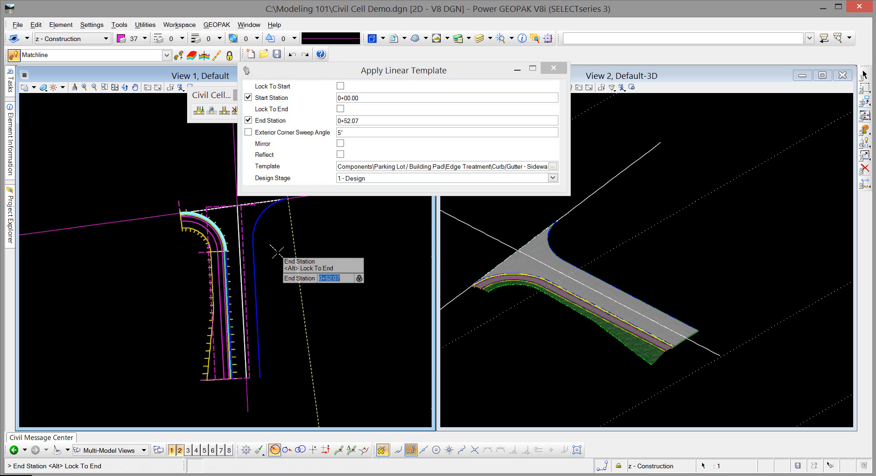
pyautogui.click(277, 251)
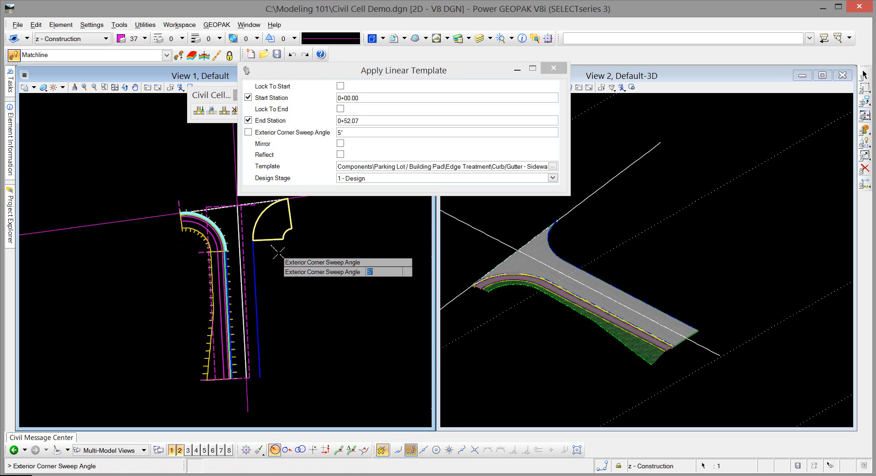
pyautogui.click(277, 251)
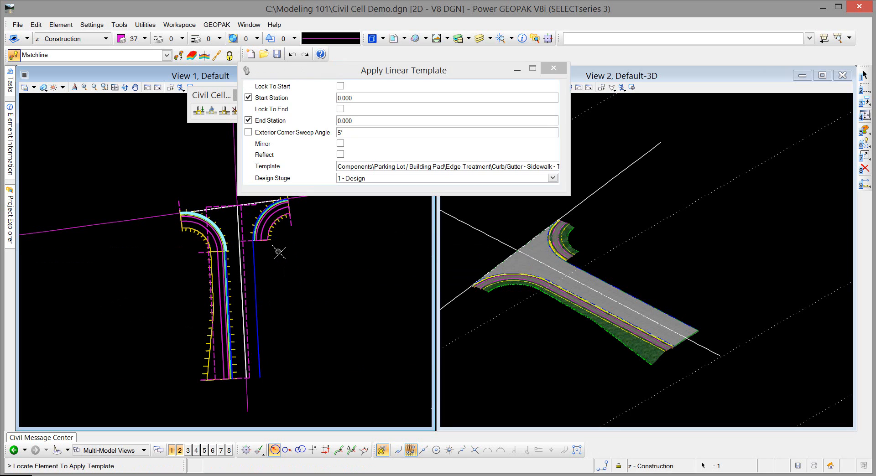
pyautogui.click(257, 296)
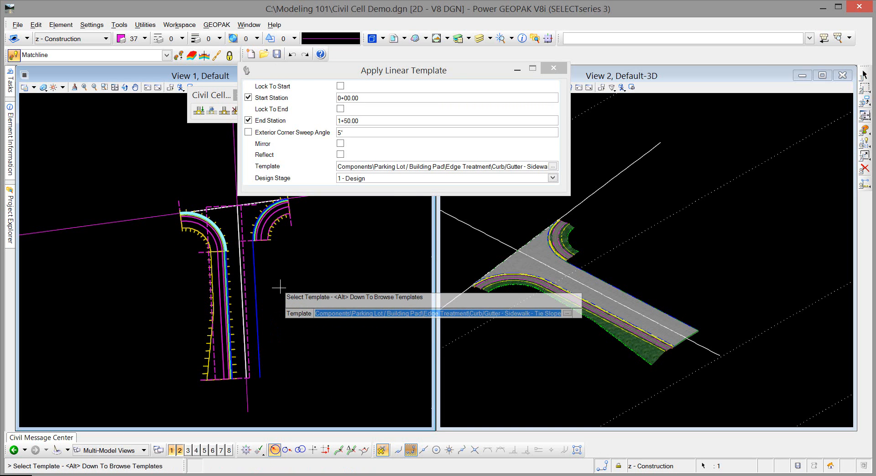
pyautogui.click(279, 287)
pyautogui.click(279, 287)
pyautogui.click(279, 287)
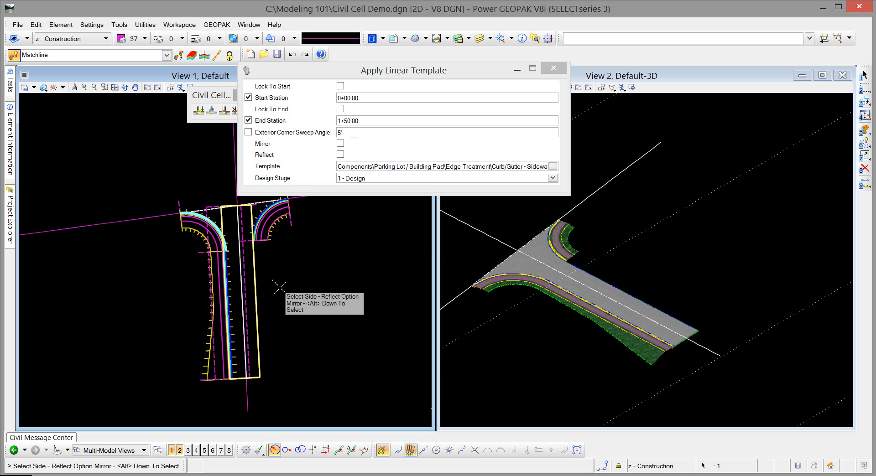
pyautogui.click(279, 287)
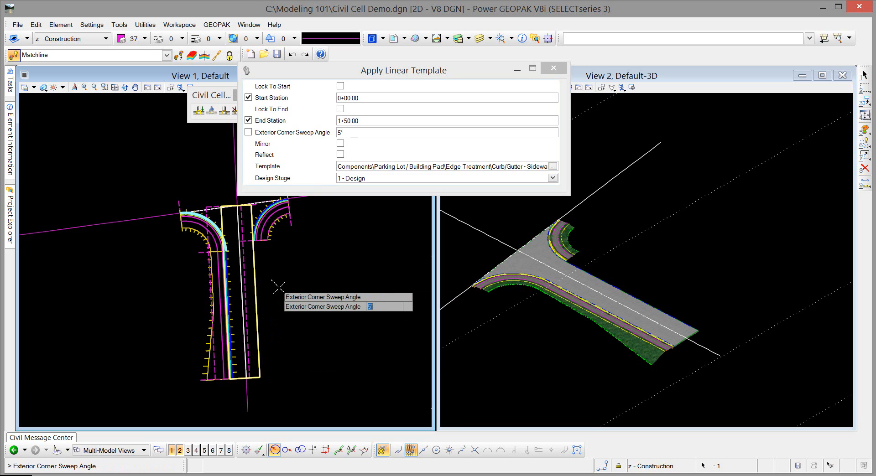
pyautogui.click(301, 294)
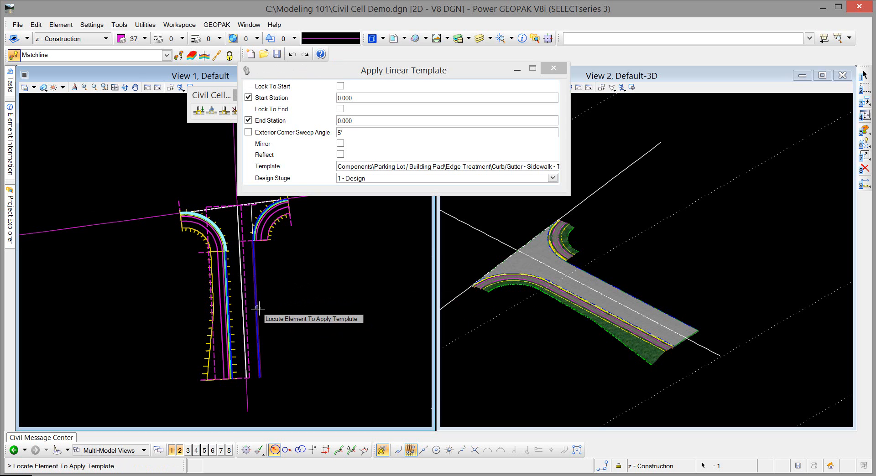
# Apply the same template to the right straight pavement edge from 0+00.00 to 1+50.00, reflected to the outer side, and finish the command.
pyautogui.click(273, 306)
pyautogui.click(294, 301)
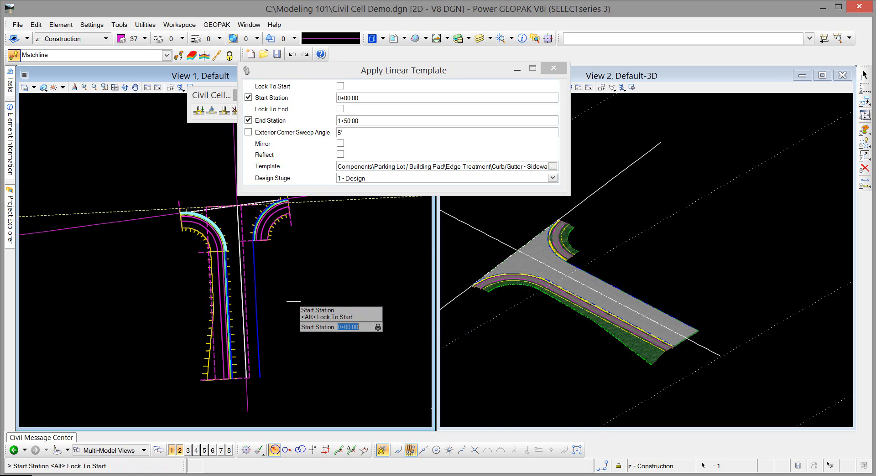
pyautogui.click(294, 302)
pyautogui.click(294, 301)
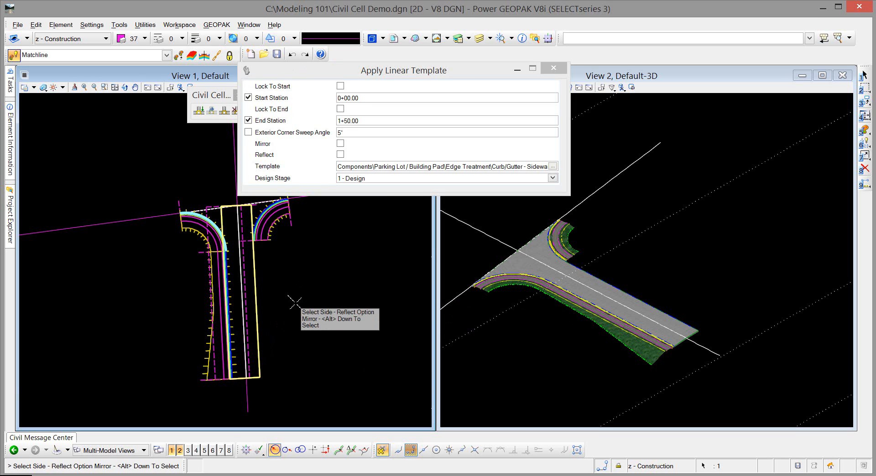
pyautogui.click(327, 307)
pyautogui.click(326, 307)
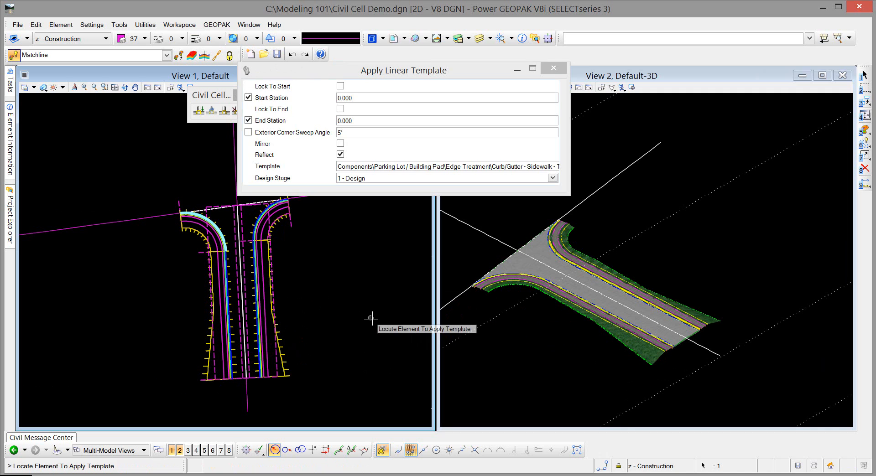
pyautogui.press('Escape')
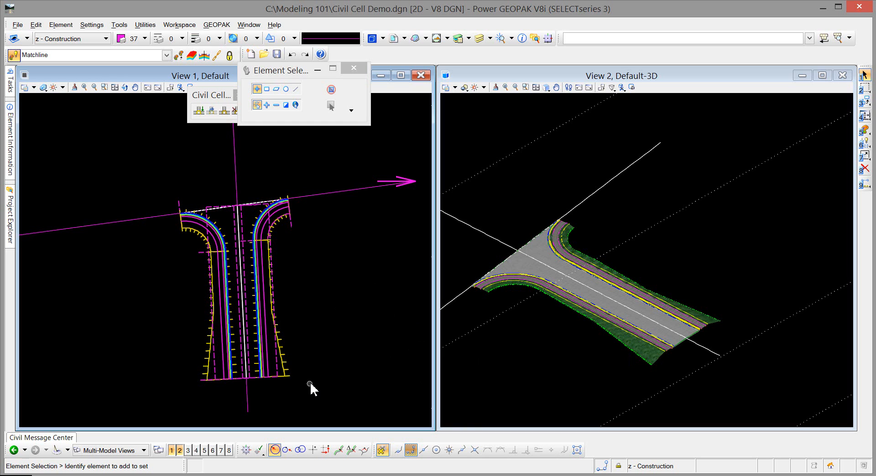
pyautogui.scroll(-3, 311, 380)
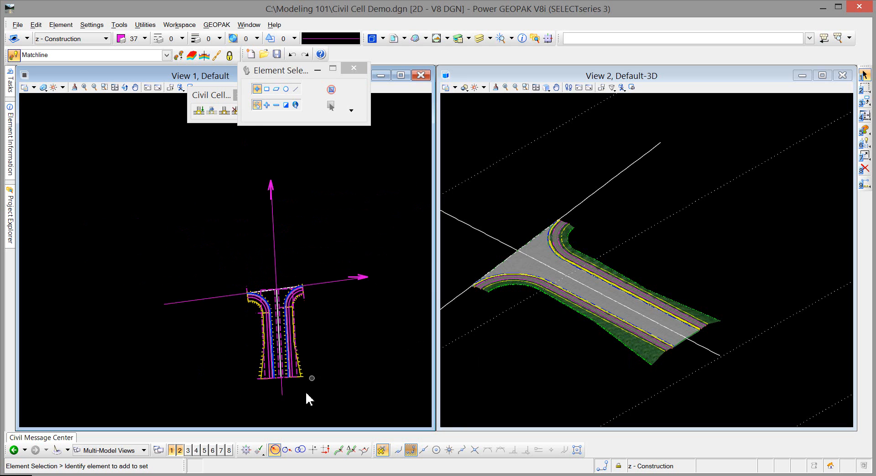
pyautogui.scroll(3, 297, 408)
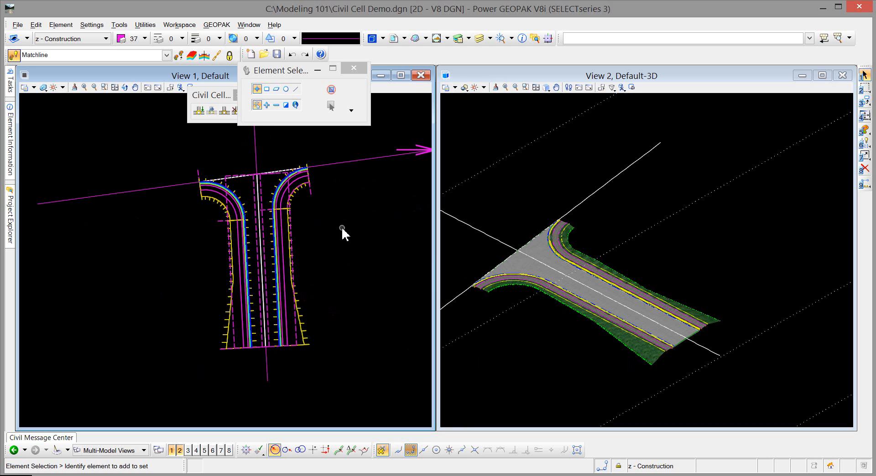